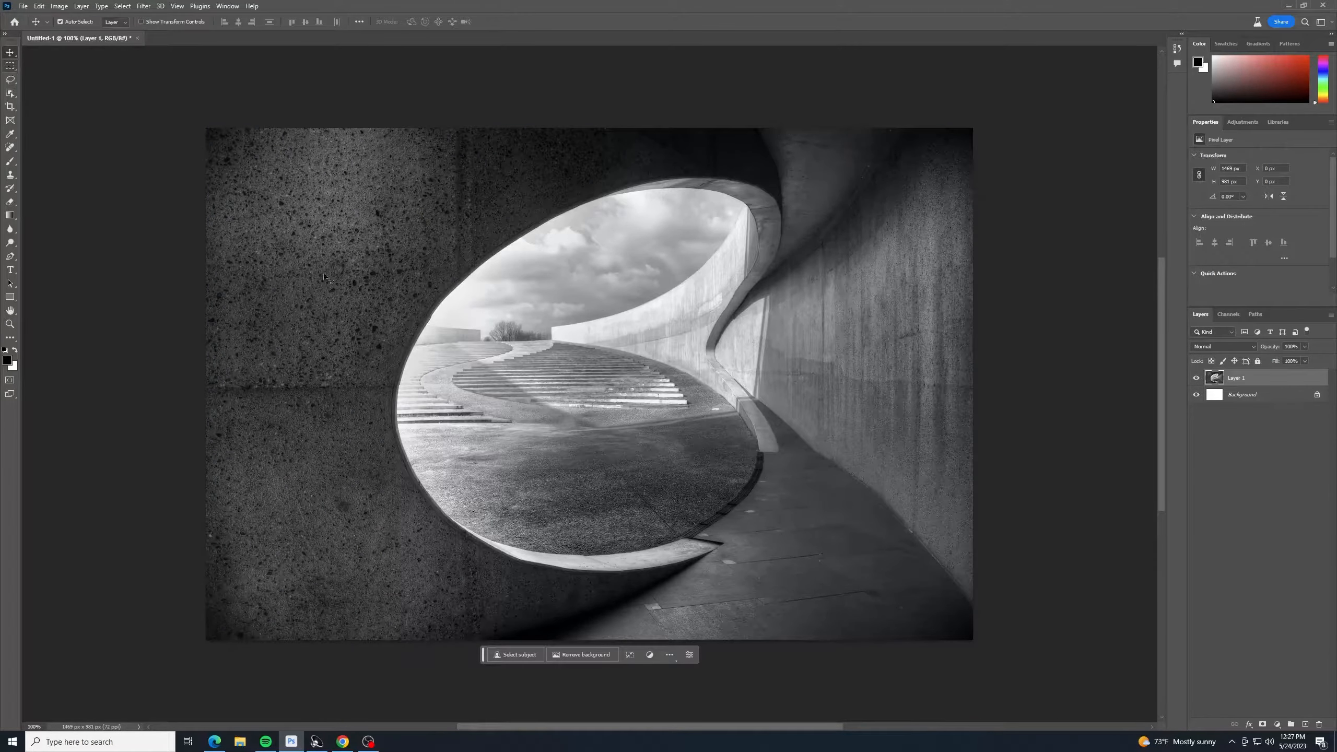
Step: Select a small rectangle at the left end of the stone steps and generative-fill it with the prompt "Skateboarder jumping down path"
click(10, 66)
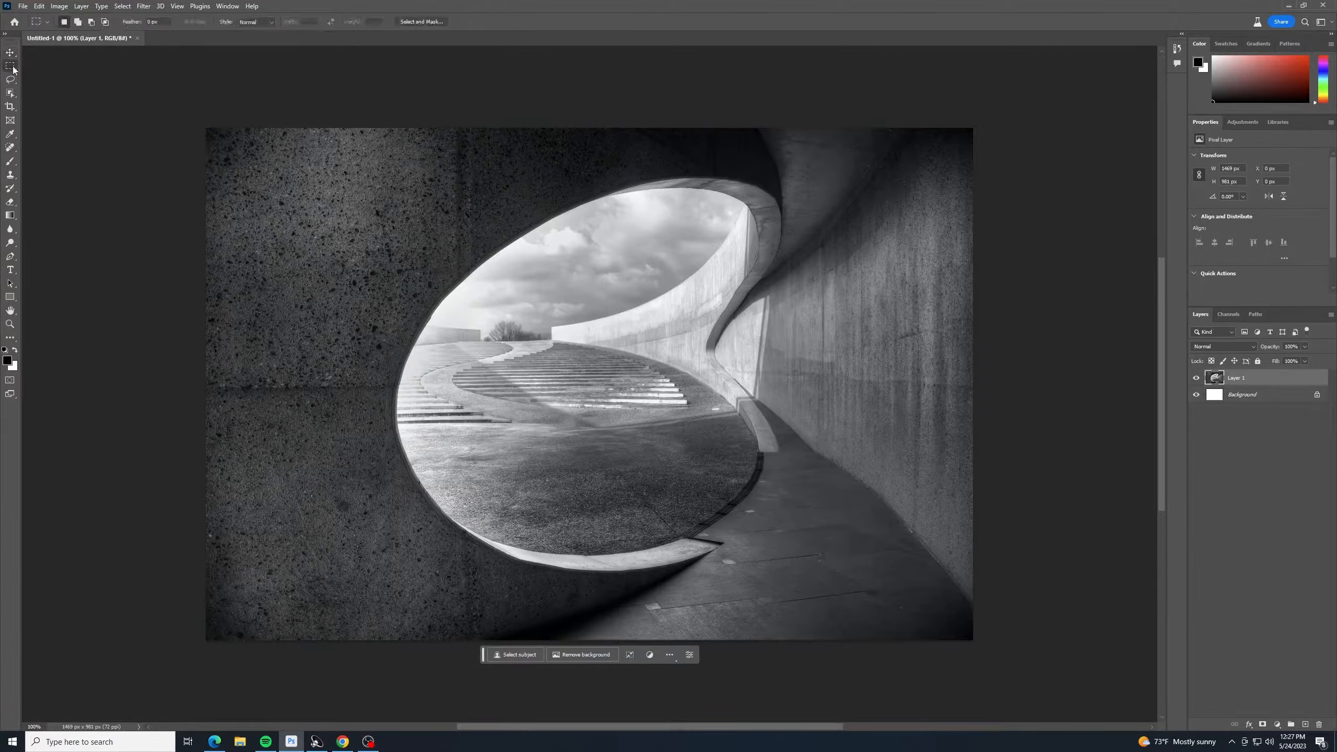
click(33, 70)
drag(466, 362, 495, 410)
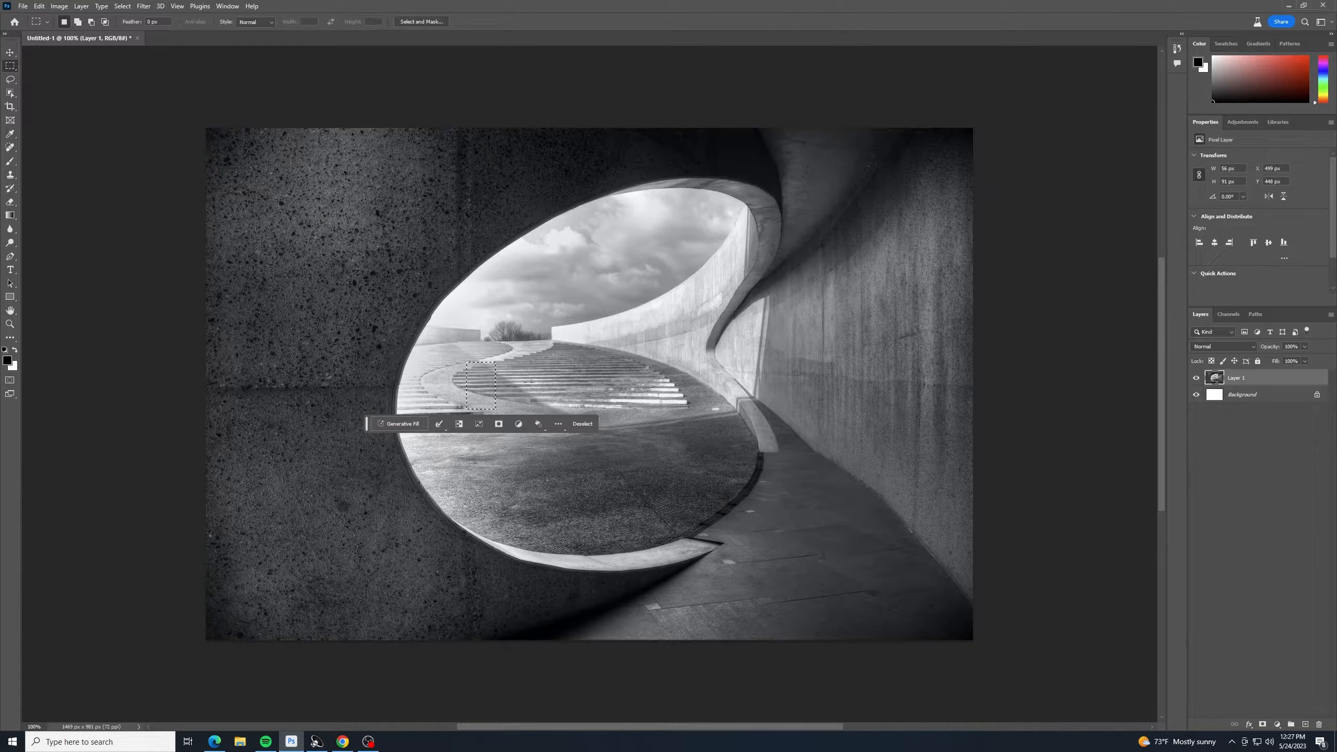
click(402, 431)
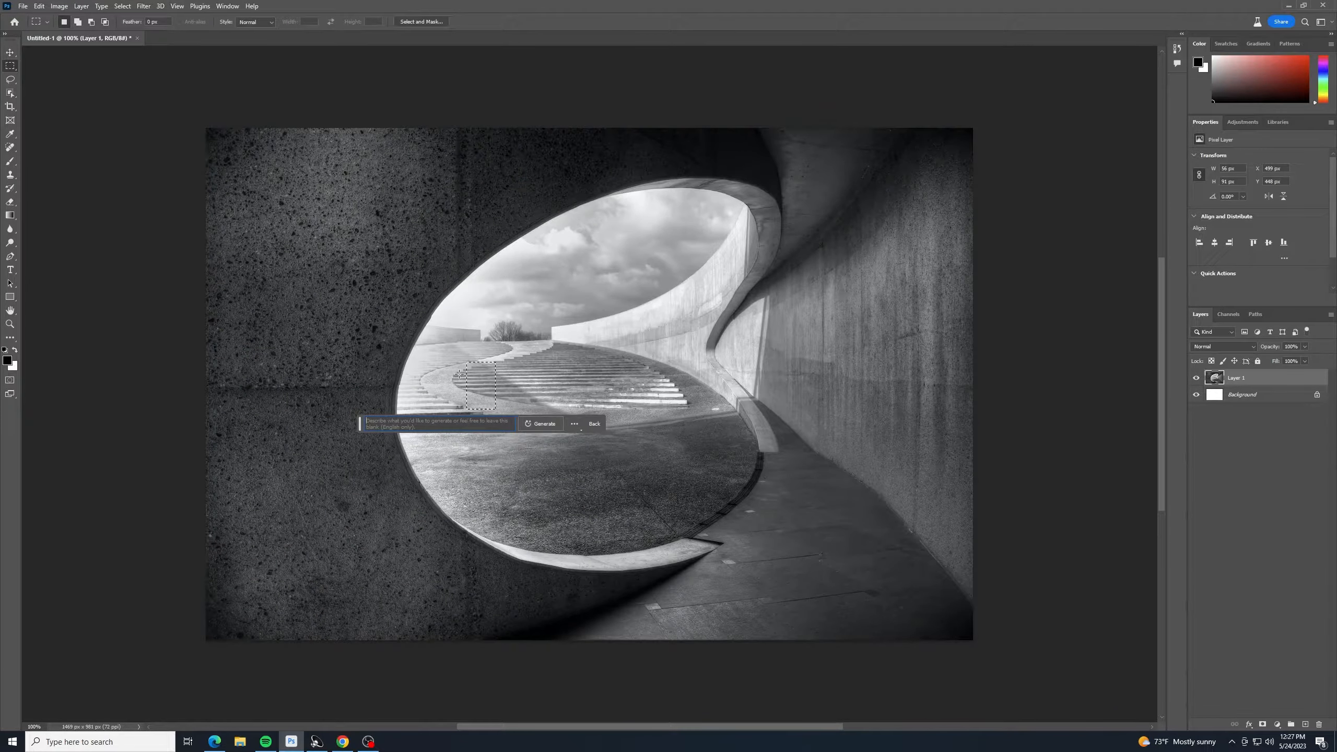
text(Skateboarder jumping down path)
click(543, 424)
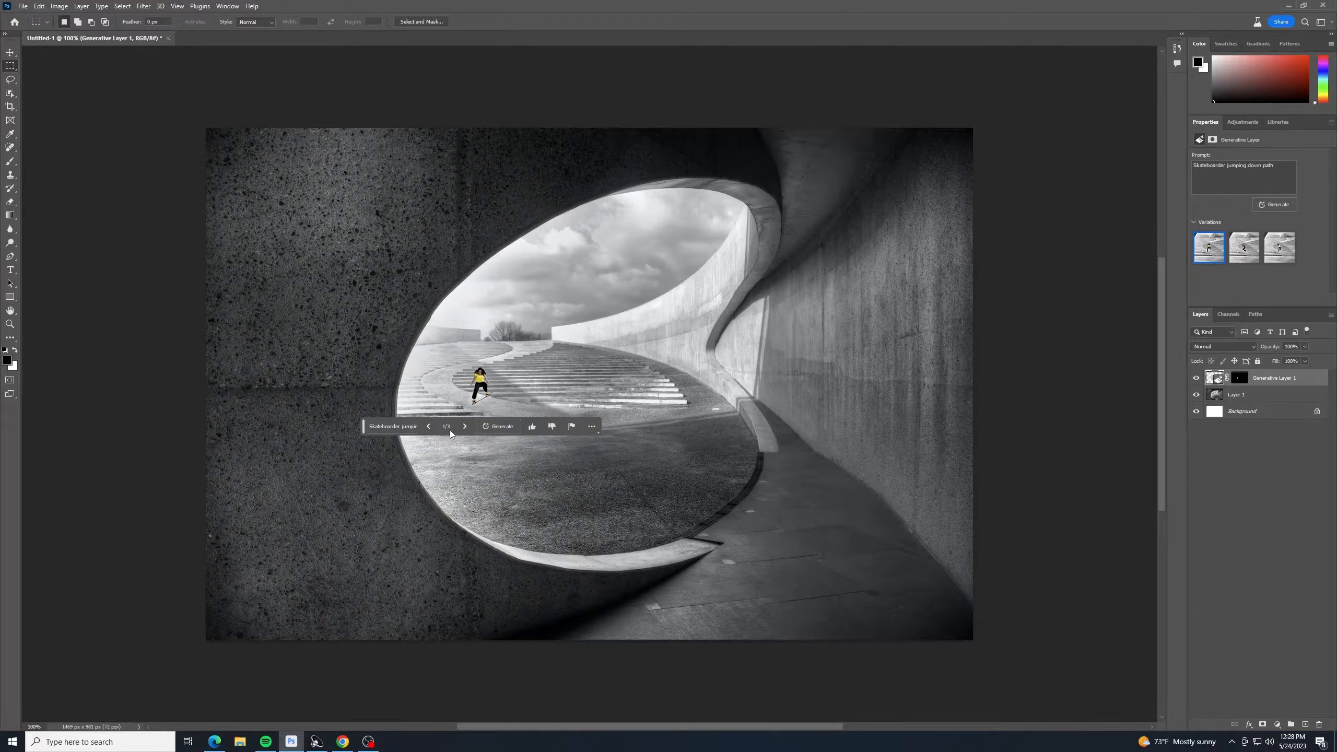
Step: Compare the three generated skateboarder variations and return to the first one with the yellow shirt
click(464, 427)
click(464, 426)
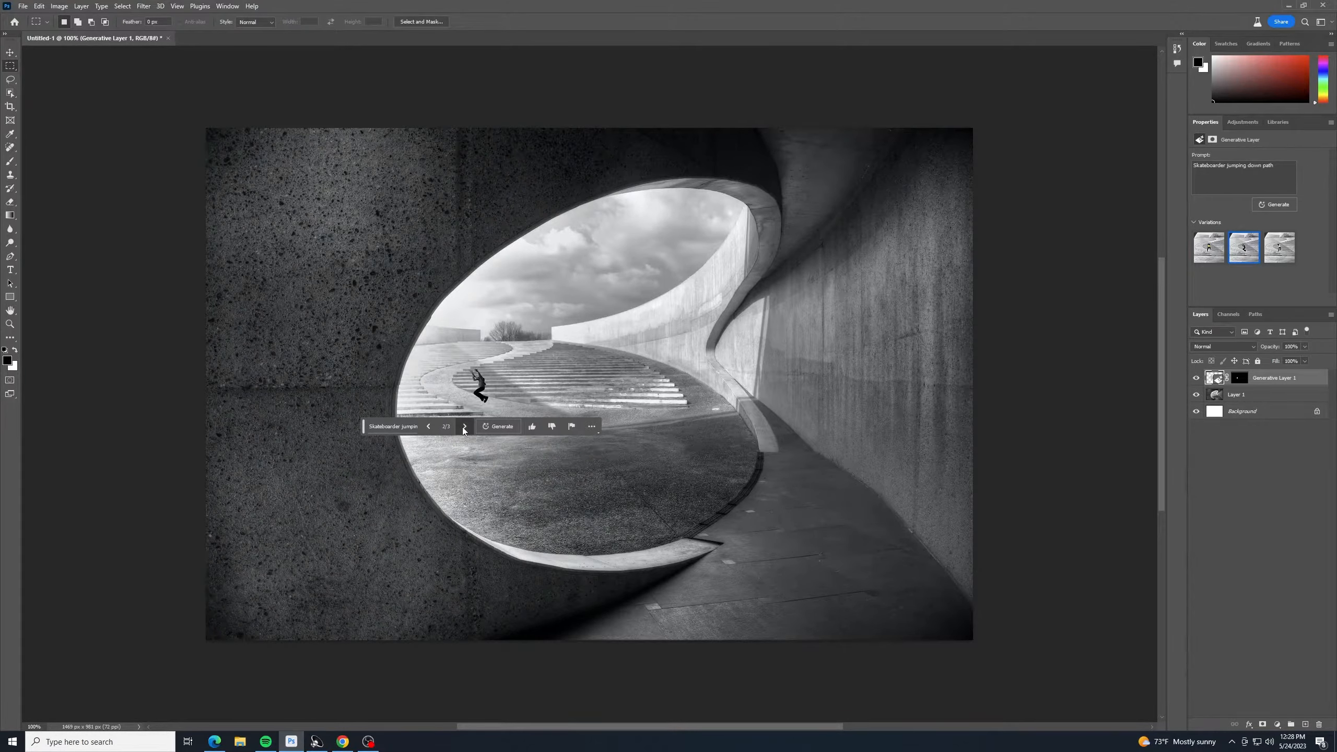
click(429, 427)
click(429, 427)
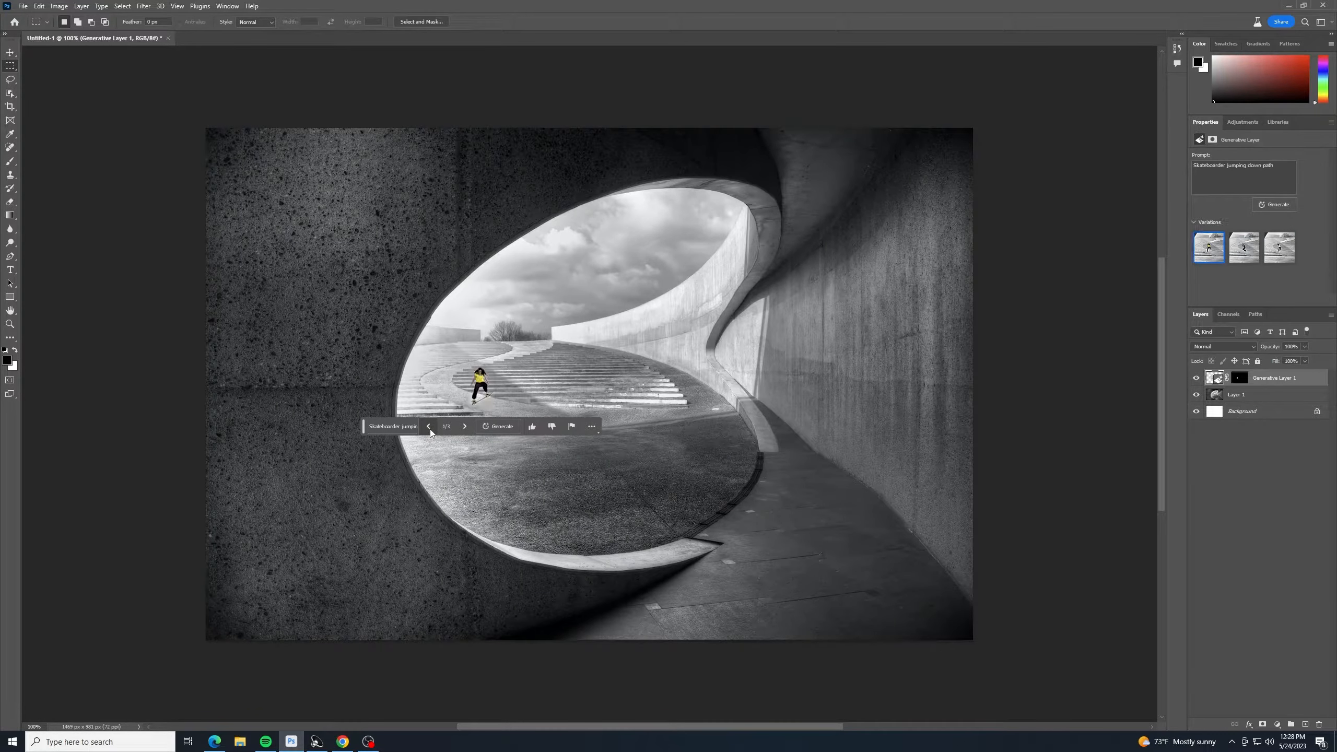
click(464, 427)
click(463, 427)
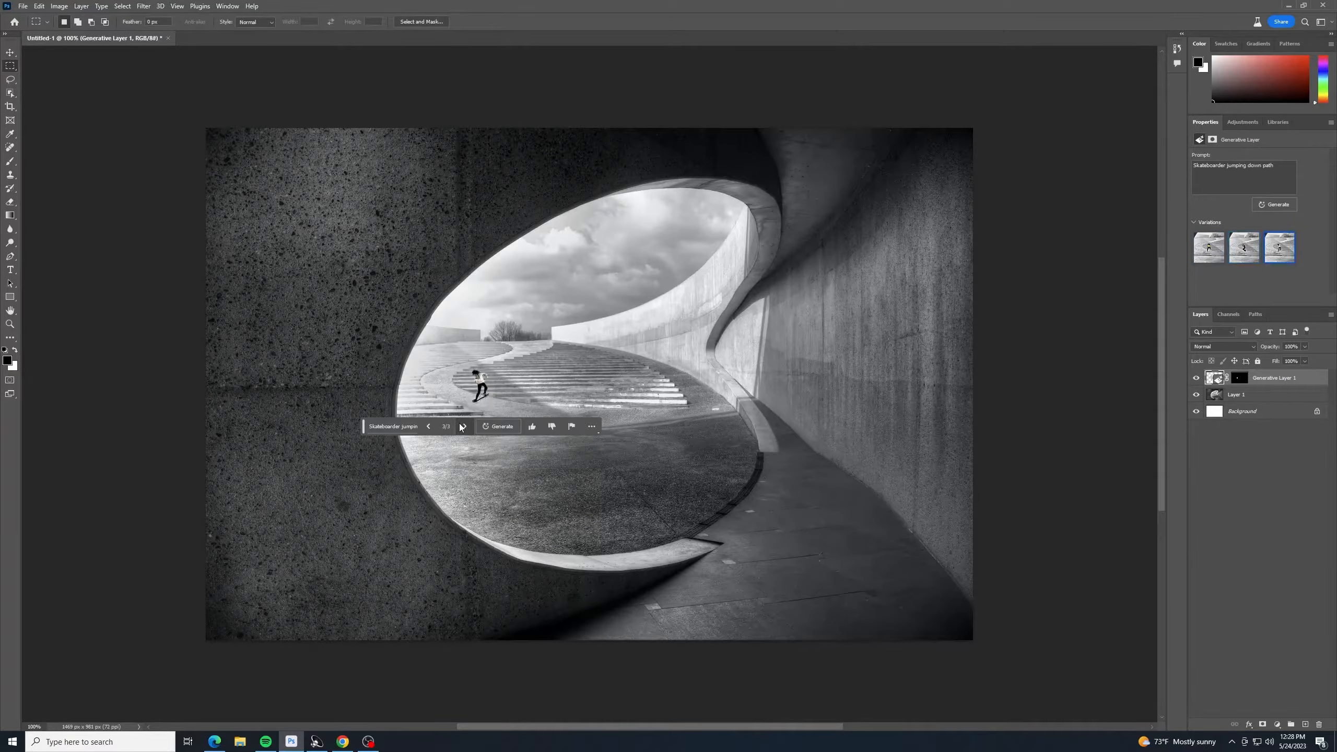
click(428, 427)
click(429, 427)
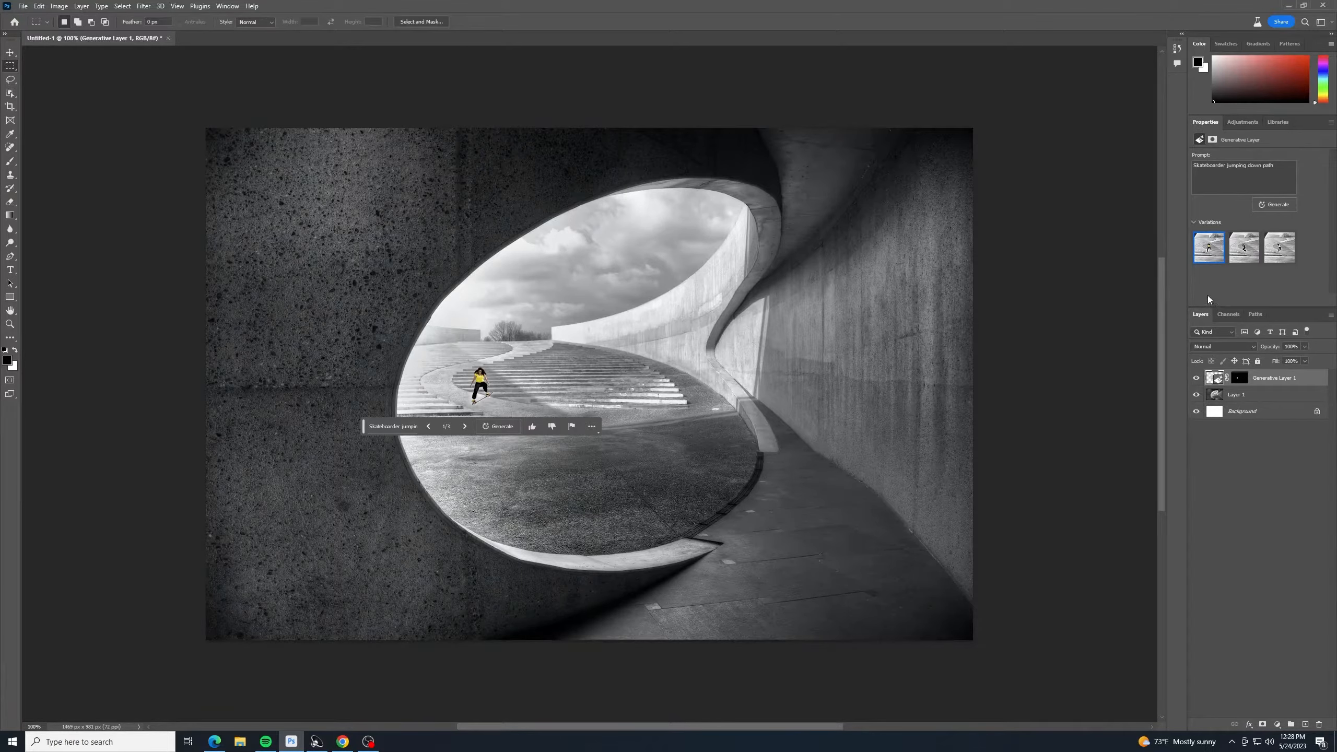
Step: Lasso the seating steps beside the skateboarder and generative-fill them with the prompt "People sitting on steps cheering"
click(10, 52)
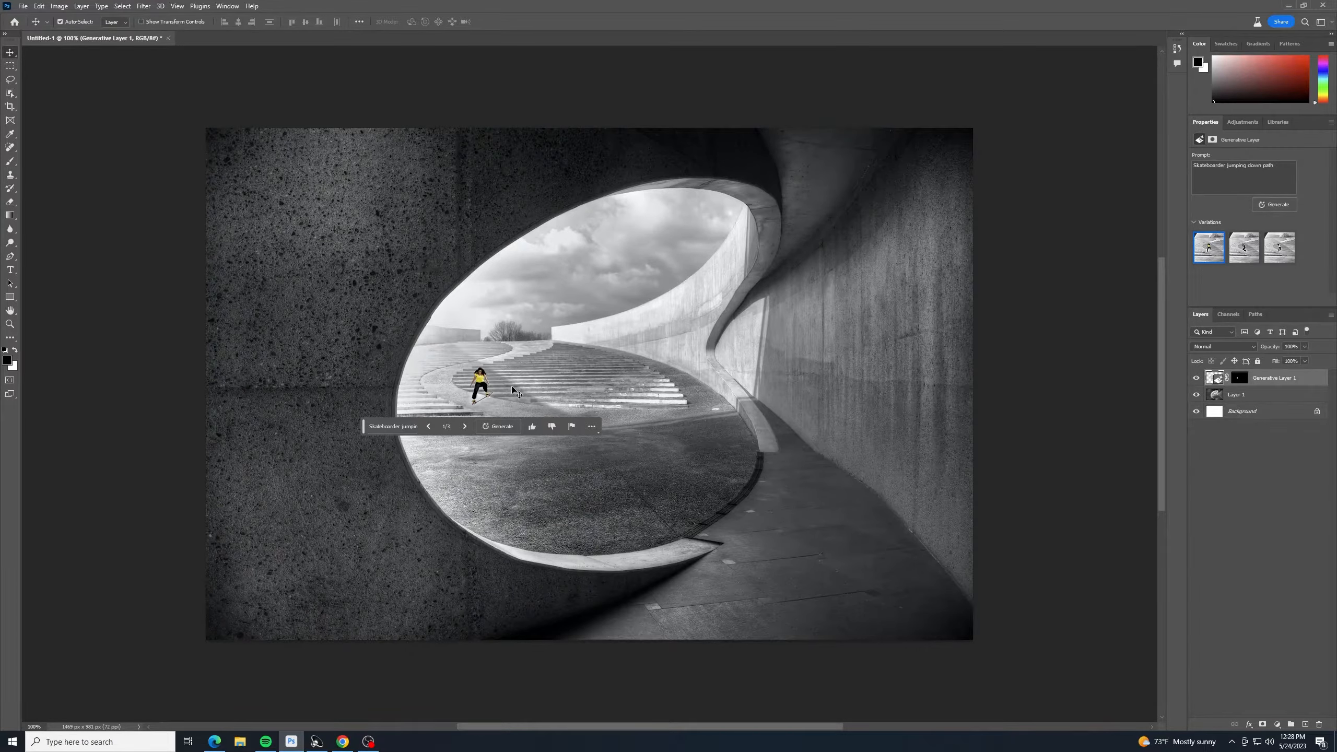
click(10, 79)
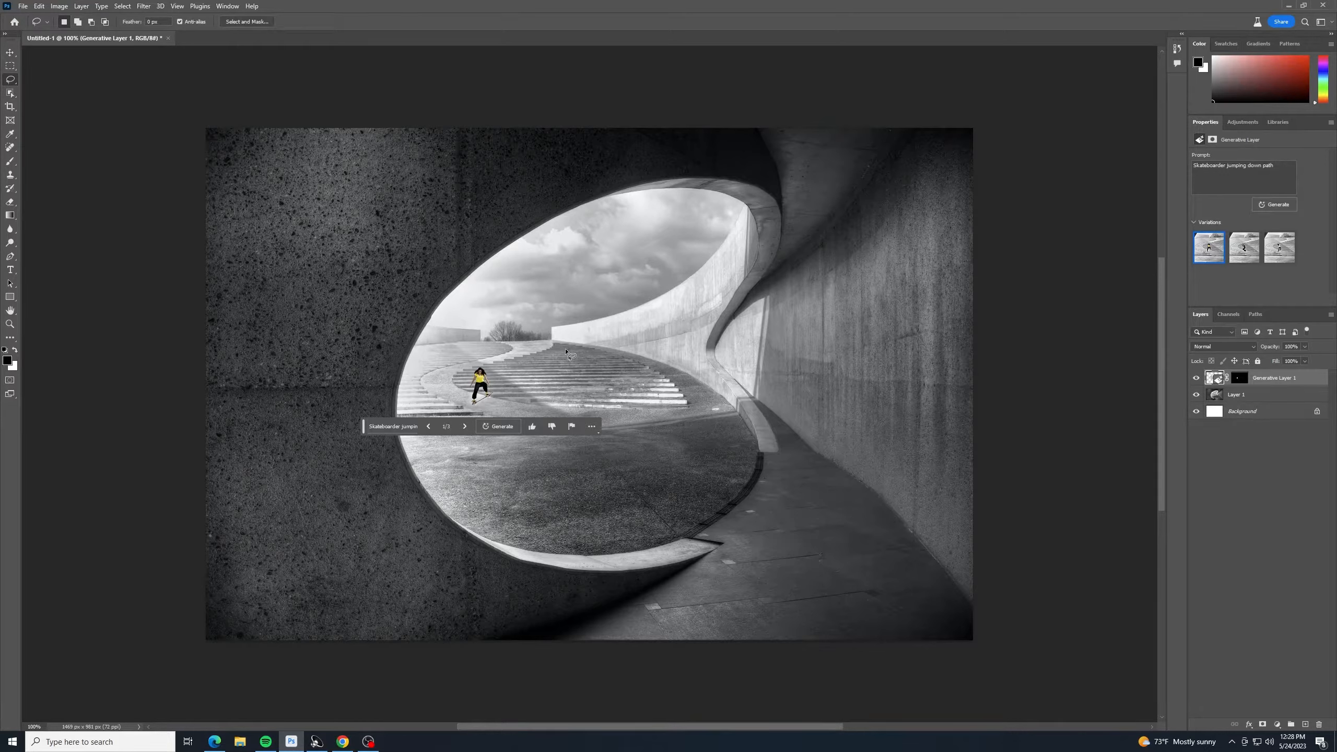
mouse_move(565, 350)
mouse_down()
mouse_move(533, 374)
mouse_move(558, 393)
mouse_move(647, 388)
mouse_move(628, 363)
mouse_move(567, 353)
mouse_up()
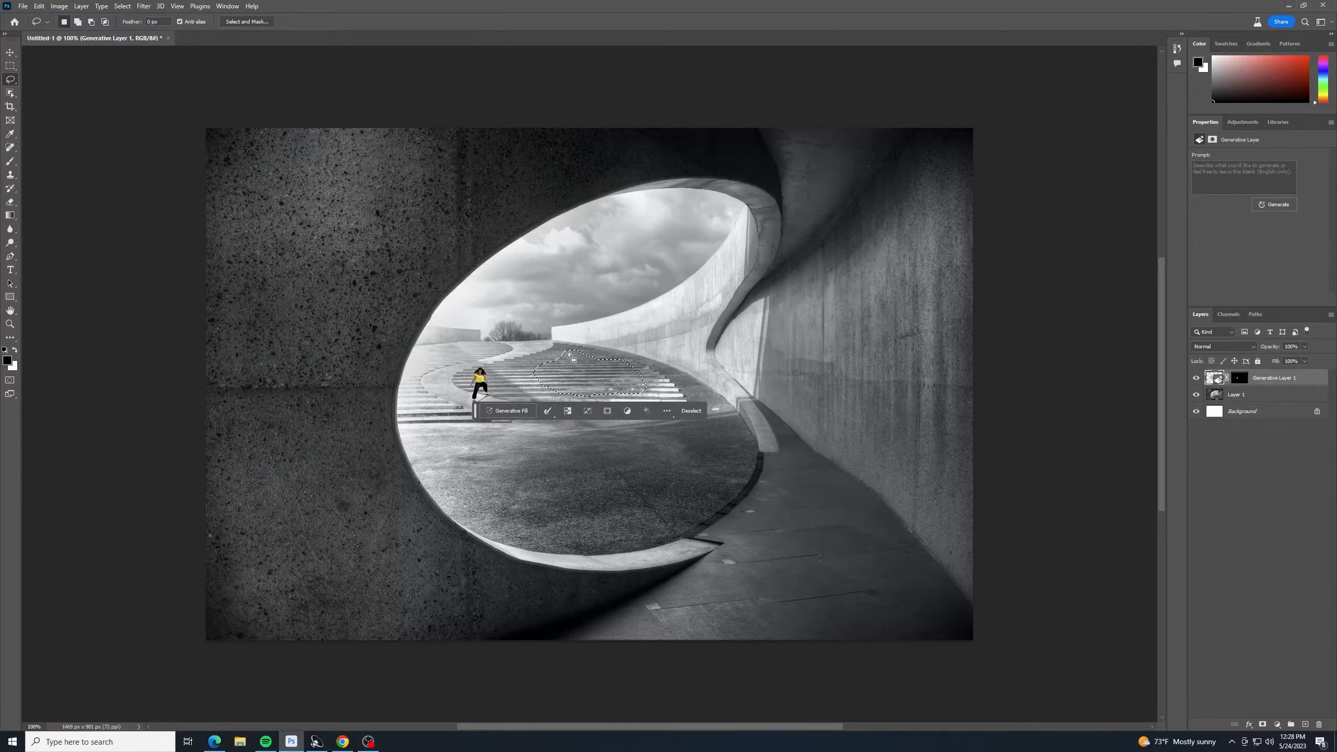
click(507, 411)
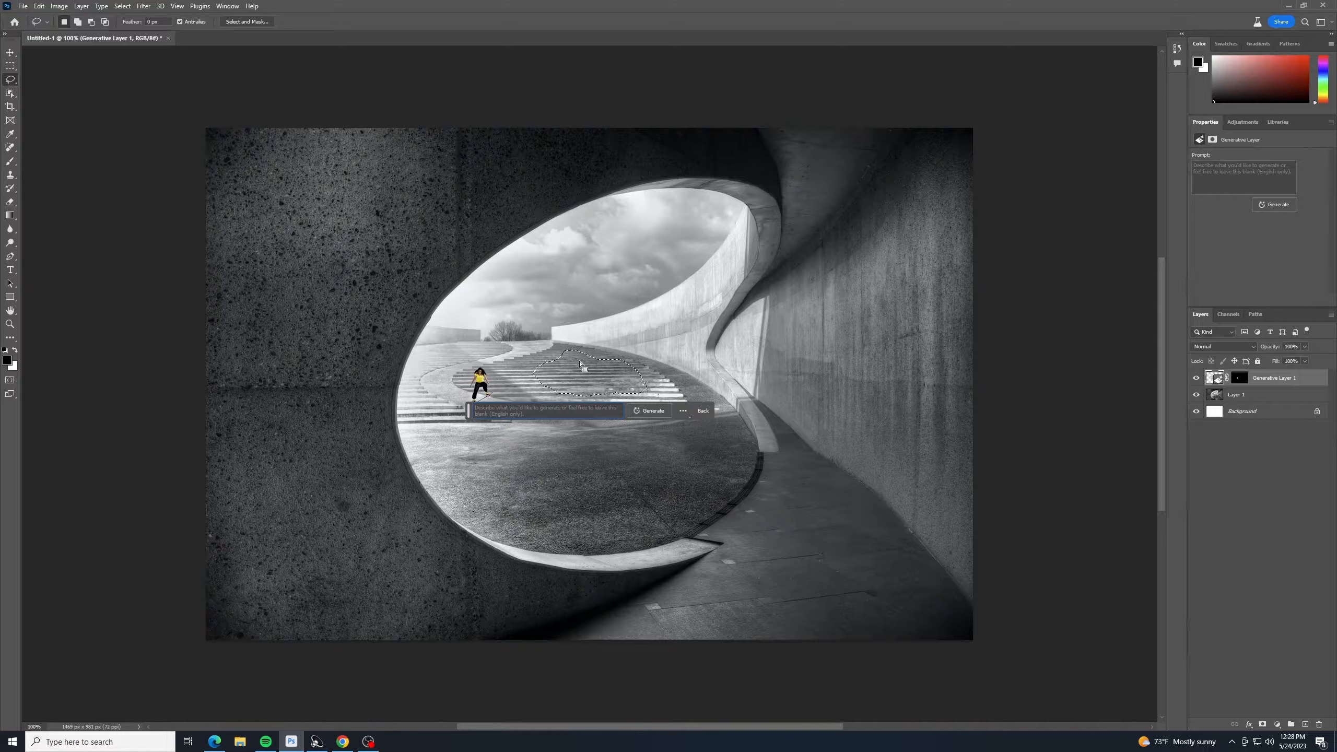
text(People sitting on steps cheering)
click(645, 411)
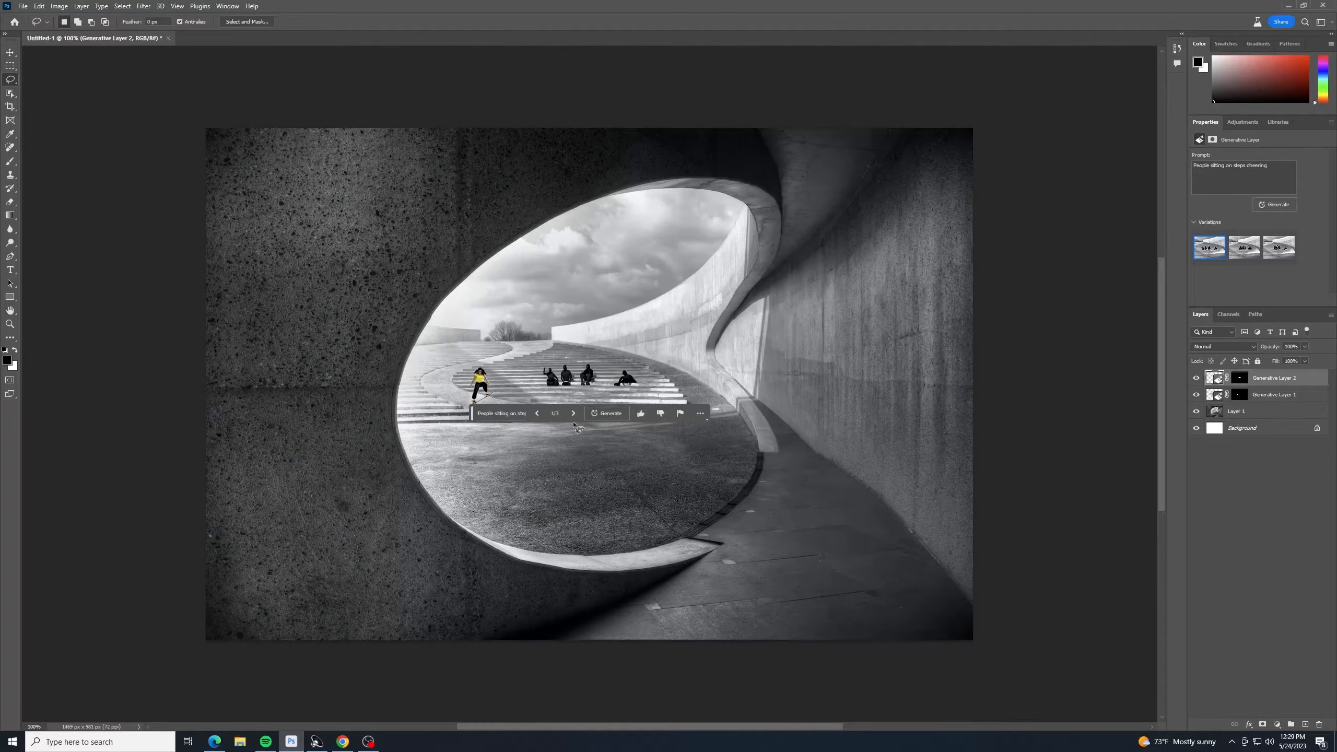
Step: Compare the three generated variations of people on the steps and return to the second one
click(574, 415)
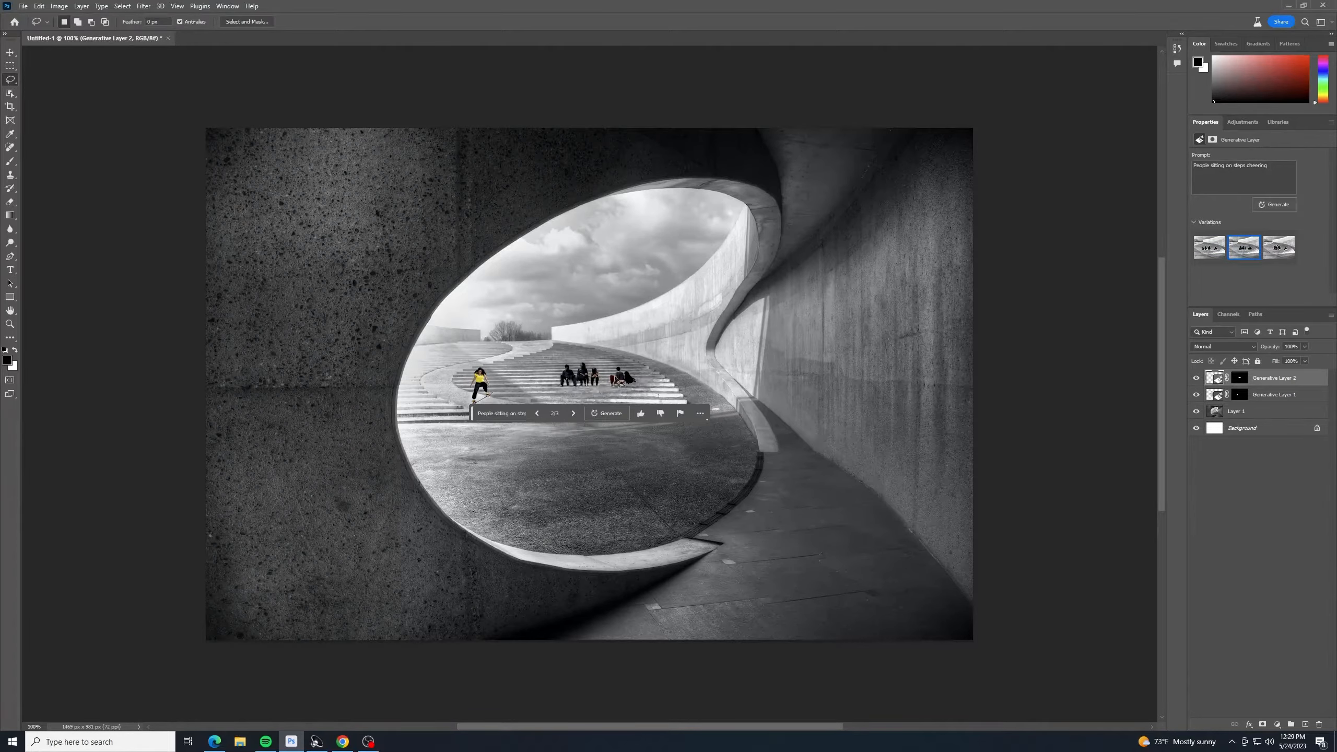
click(573, 414)
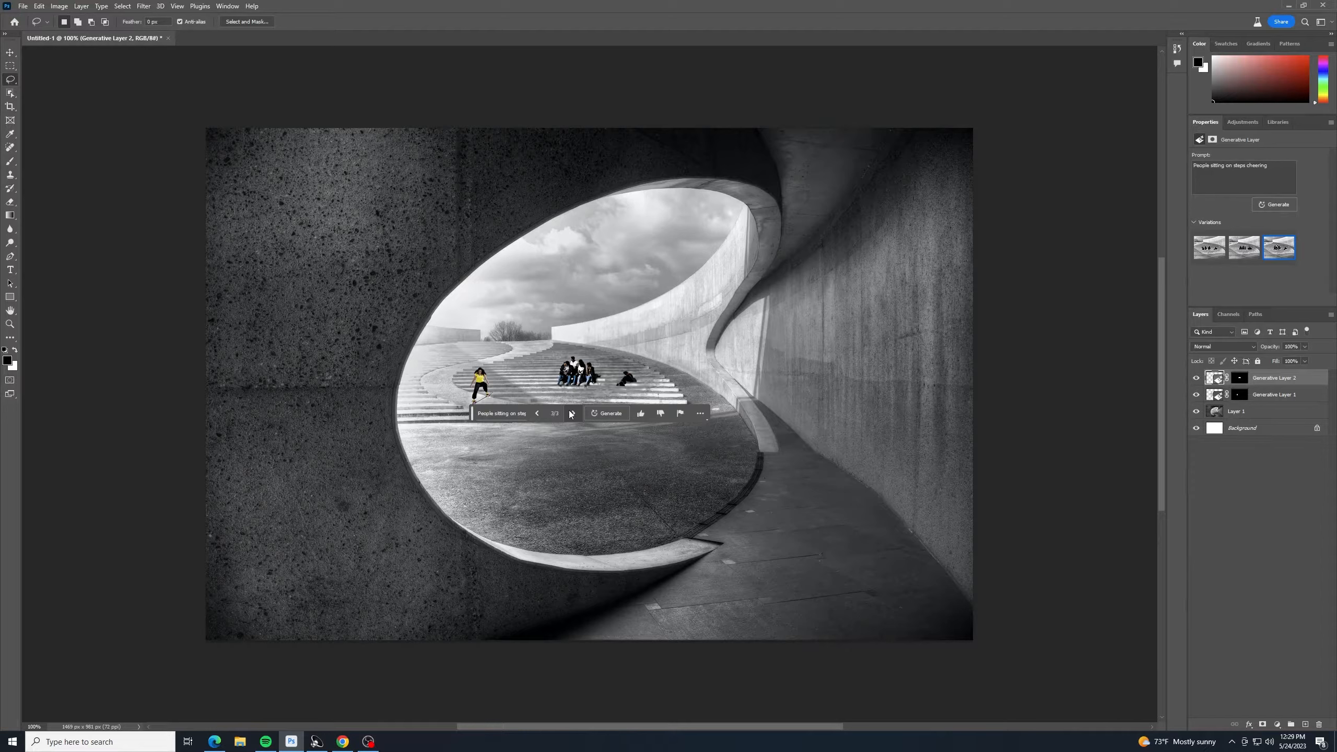
click(537, 413)
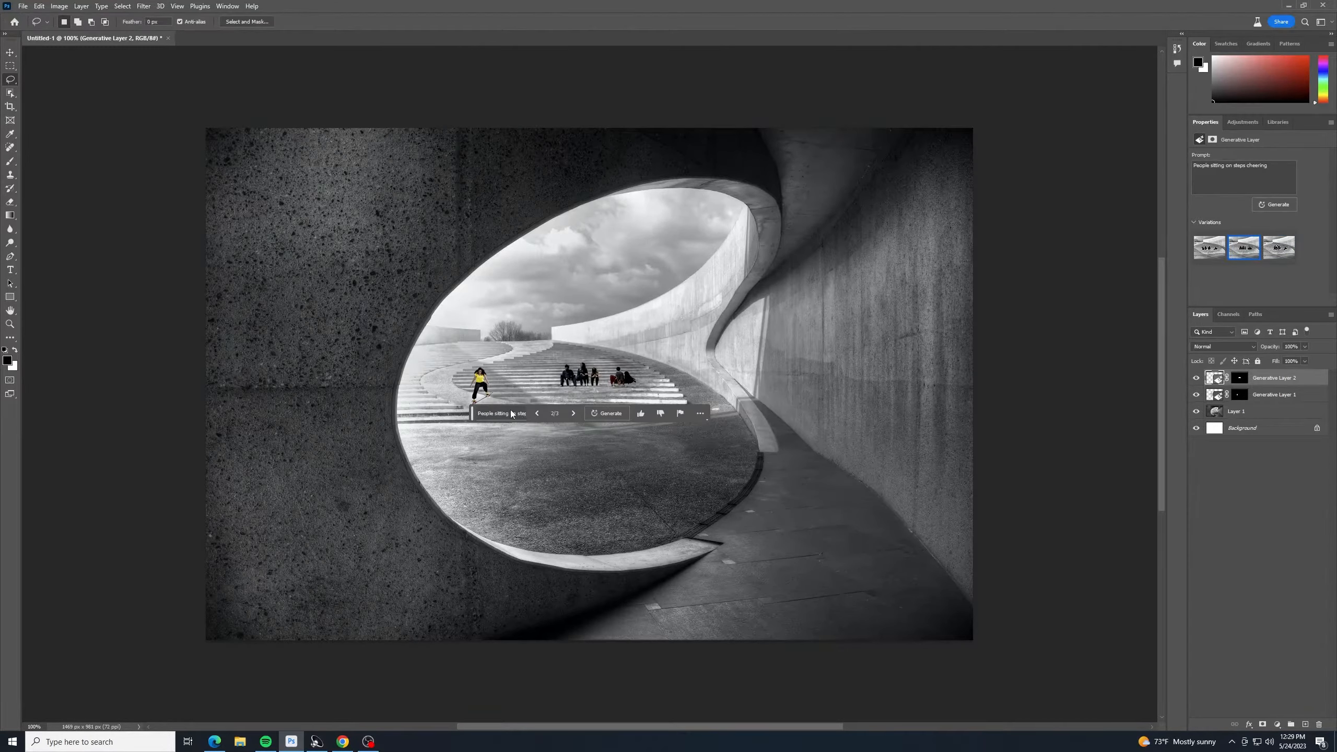
Step: Add "spread out" after "People sitting" in the crowd's prompt and generate new variations
click(515, 413)
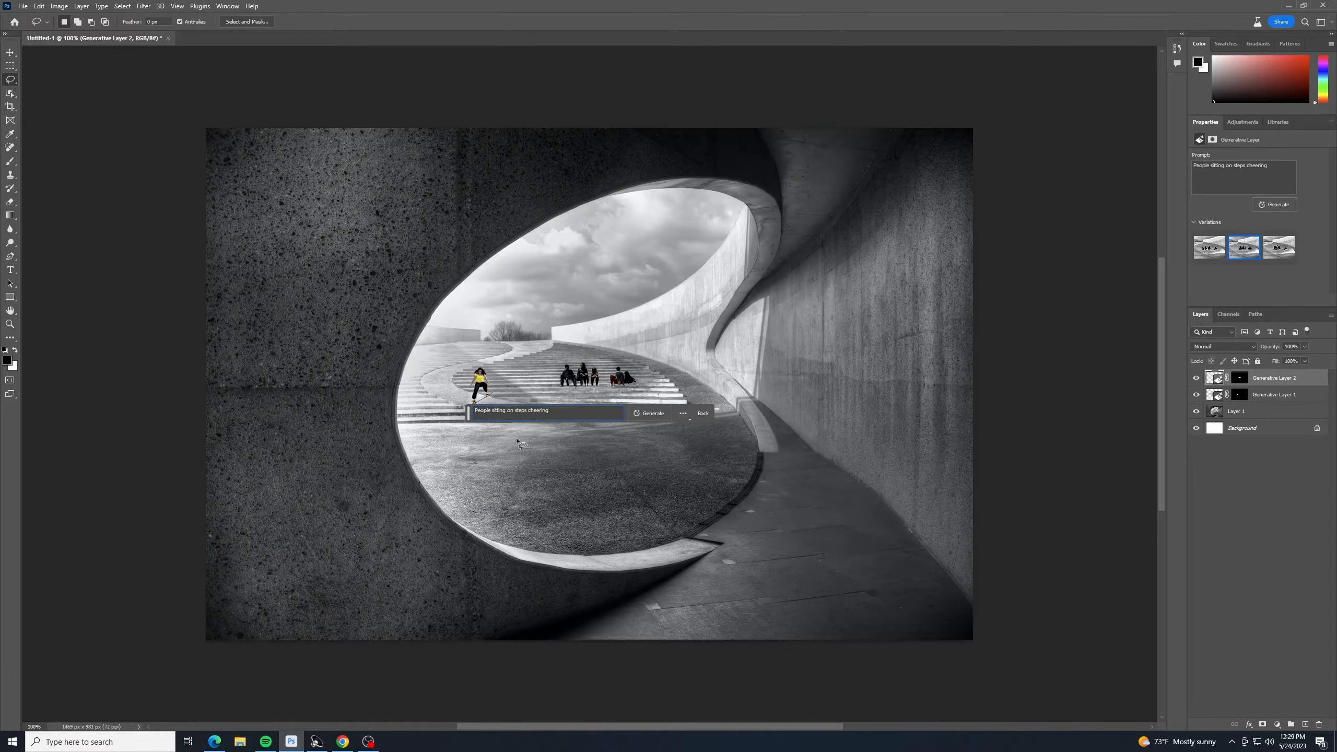
text(spread out)
click(652, 415)
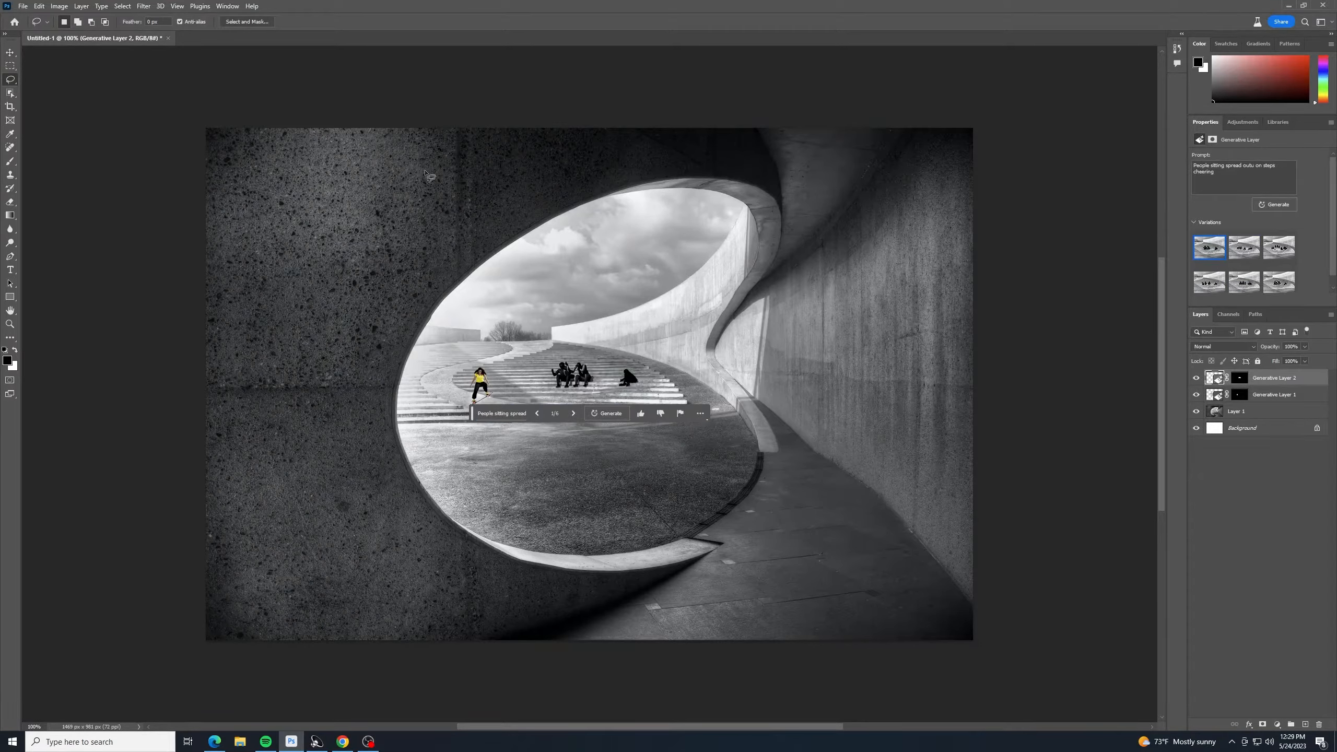
Step: Cycle through all six variations of the people on the steps to compare them
click(574, 415)
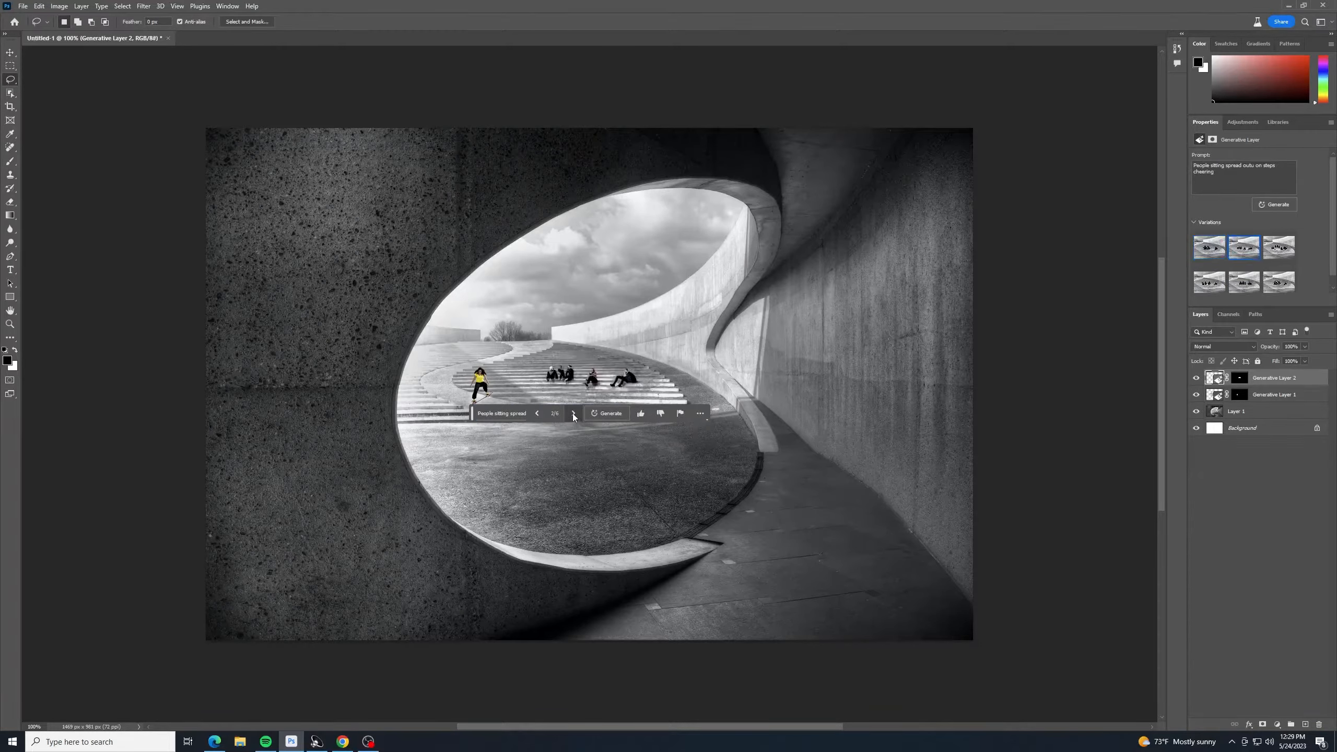
click(573, 414)
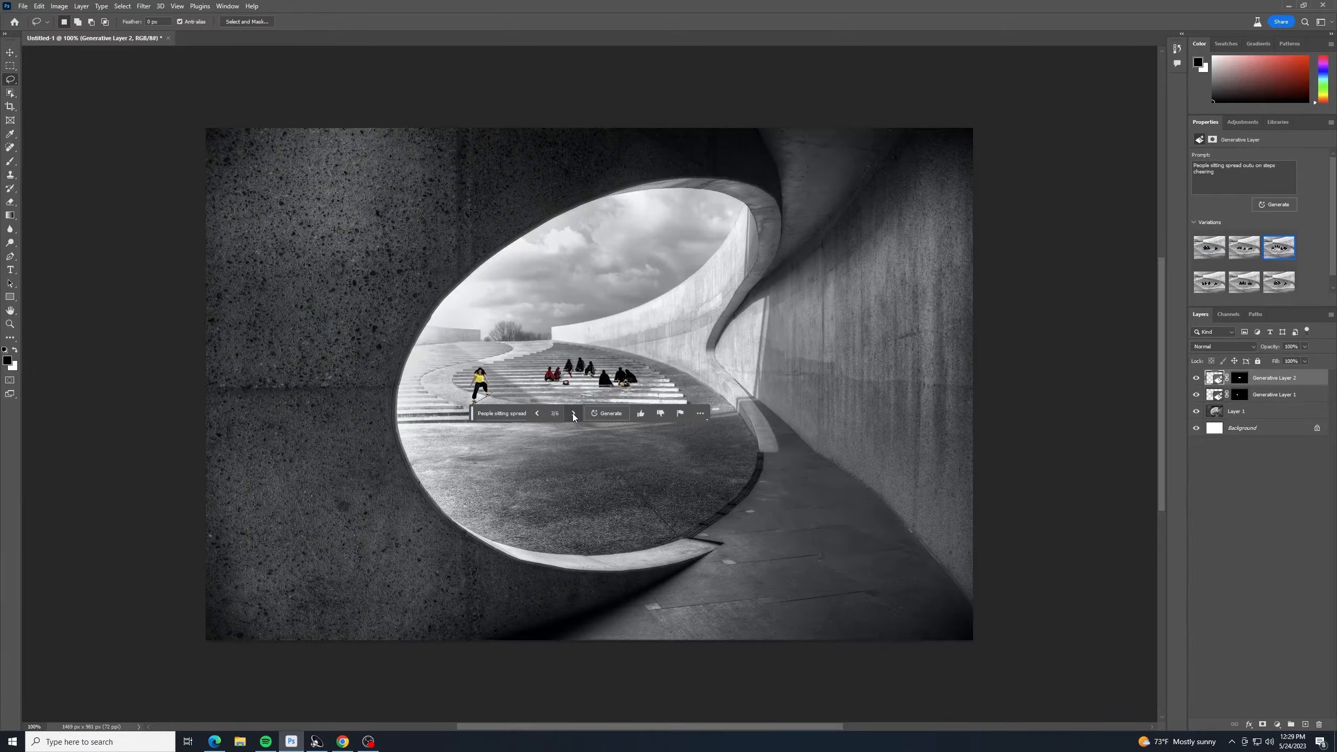
click(573, 414)
click(574, 415)
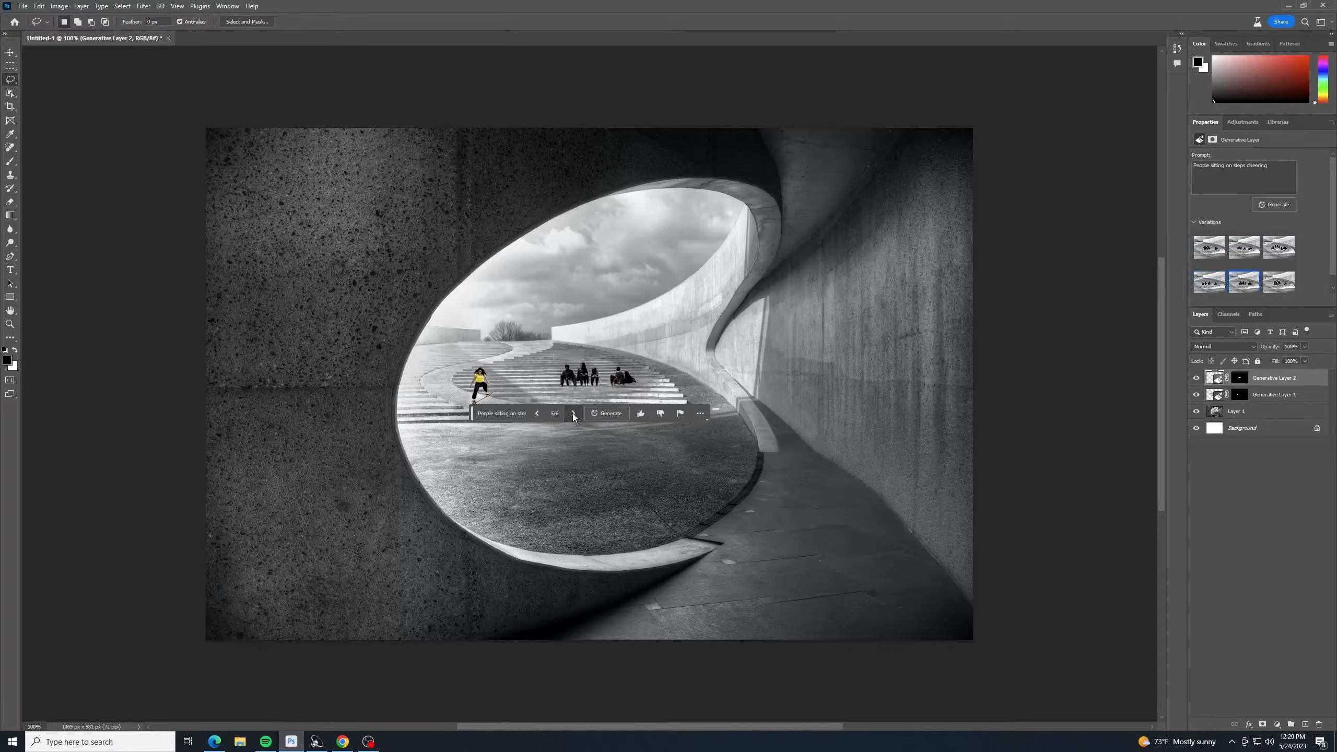
click(573, 414)
click(574, 415)
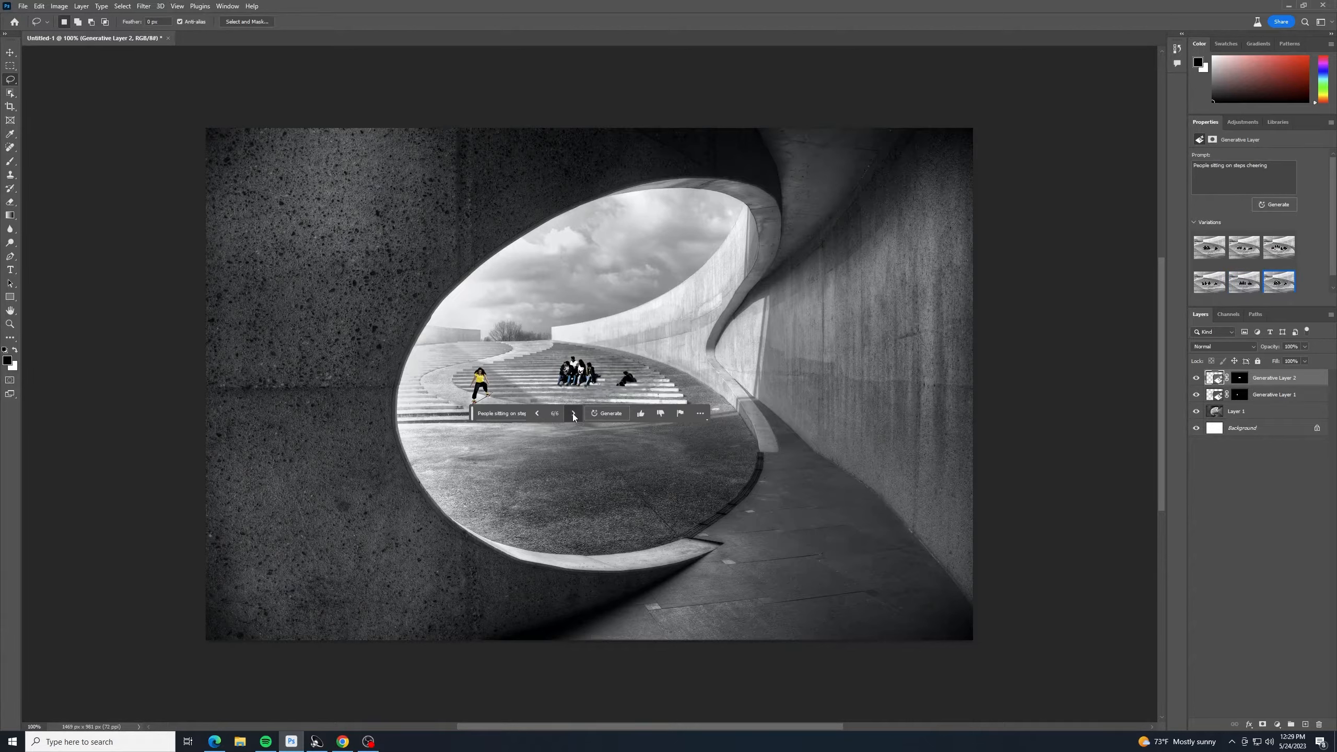
click(573, 414)
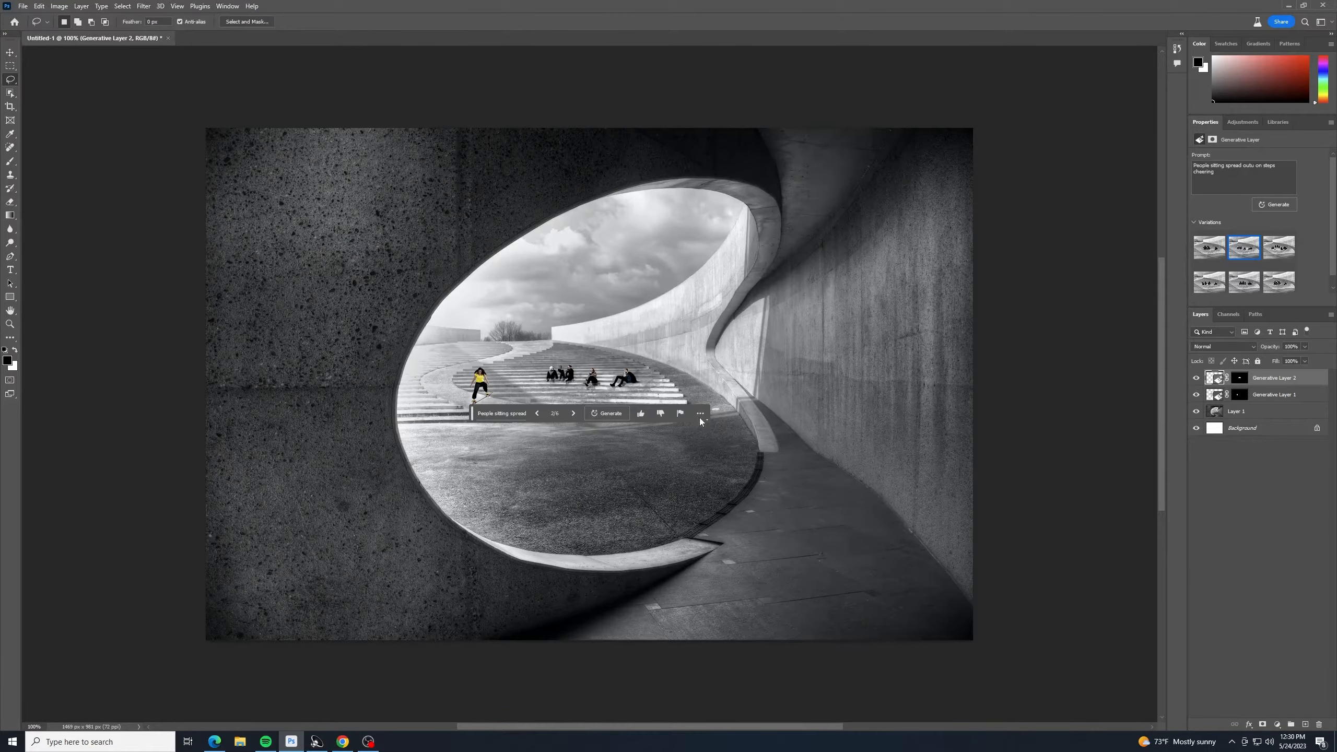
Step: Generate more variations of the crowd, and another set with "facing us" added to the end of the prompt
click(611, 417)
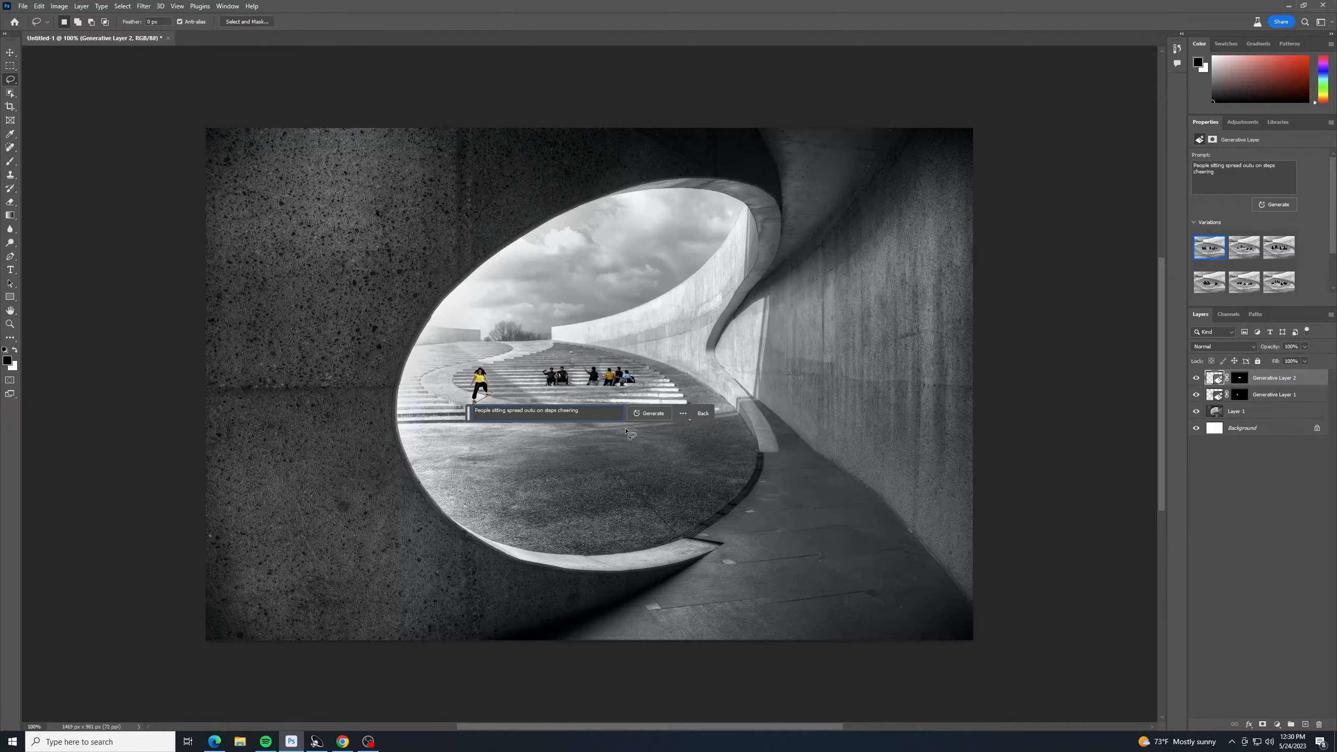
text(facing us)
click(650, 413)
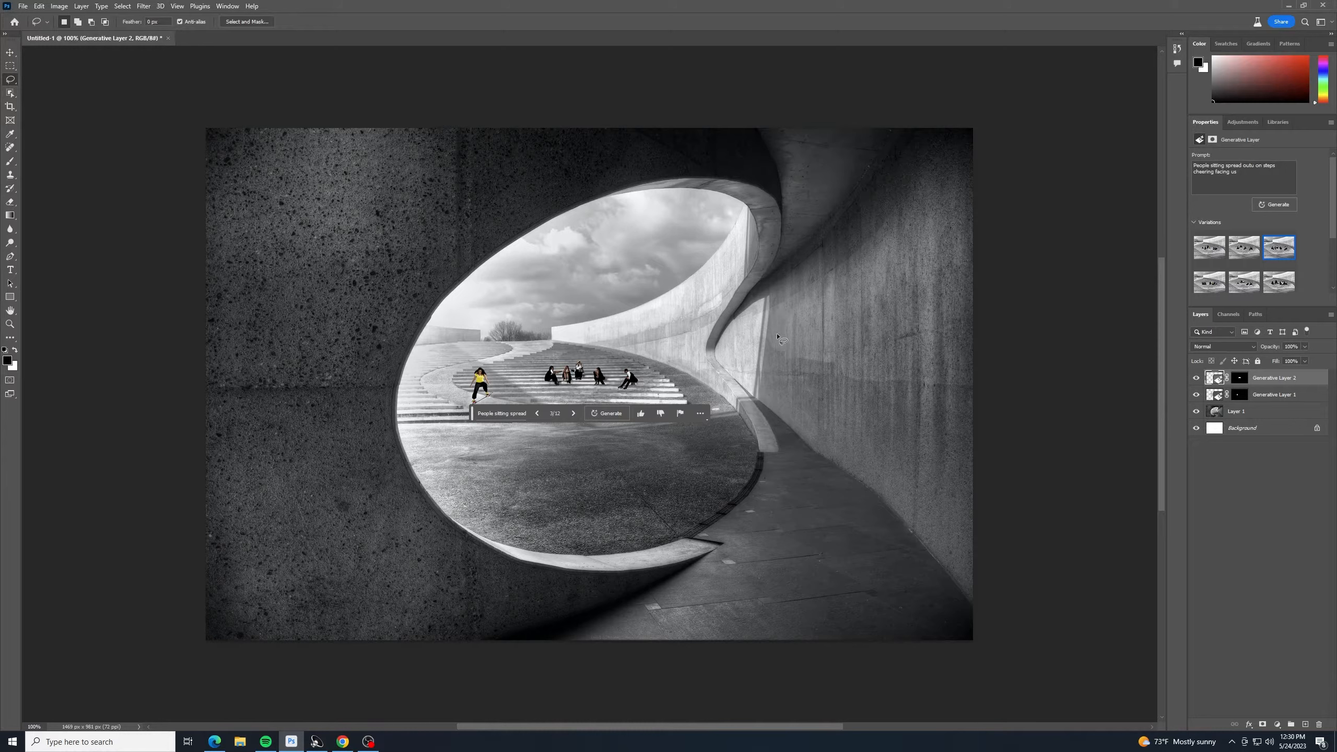
Step: Put the two generative layers, the crowd and the skateboarder, together into one layer group
key(v)
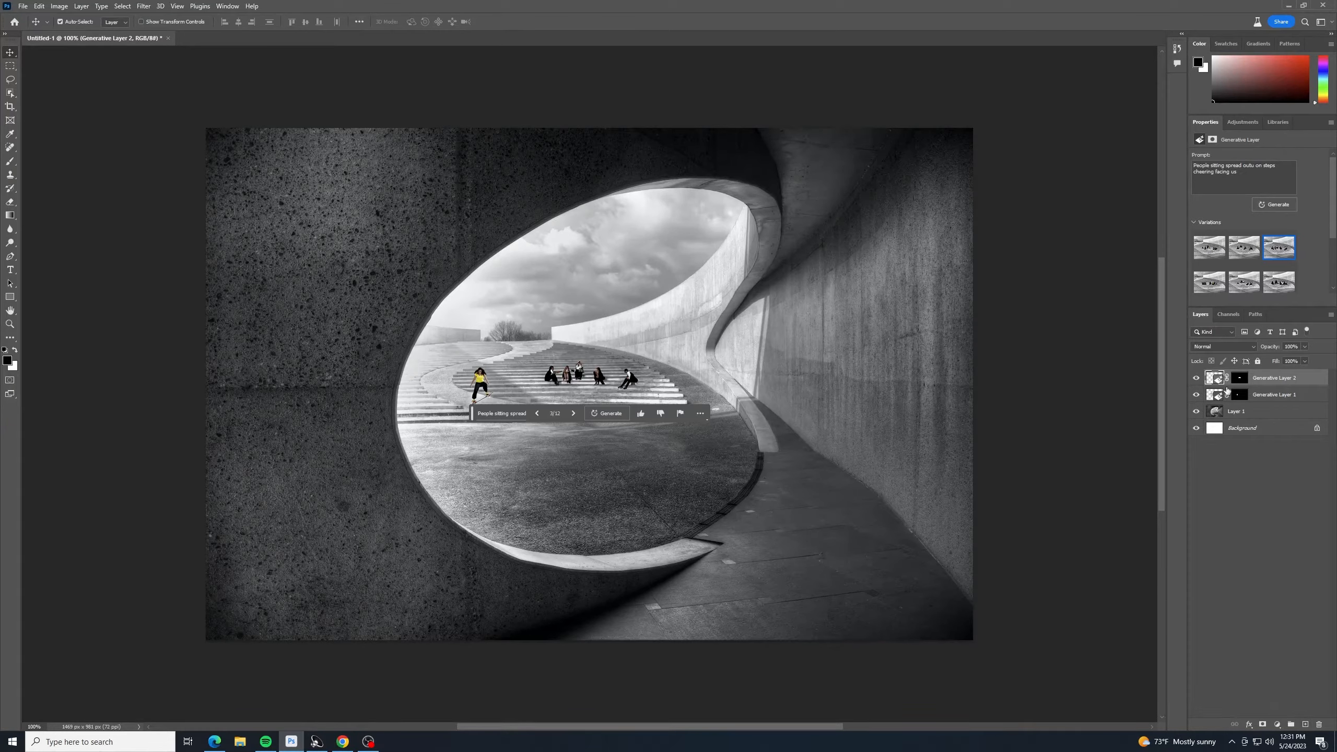
shift+click(1287, 396)
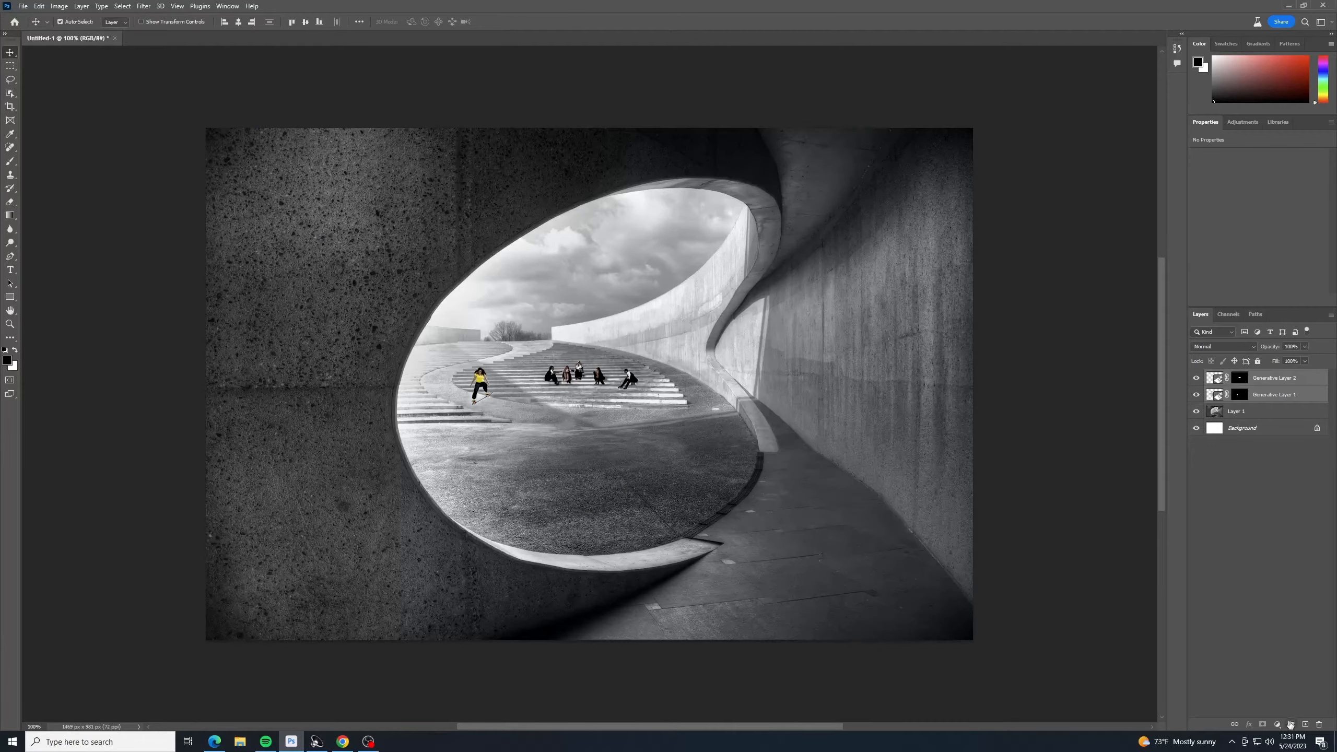
click(1290, 723)
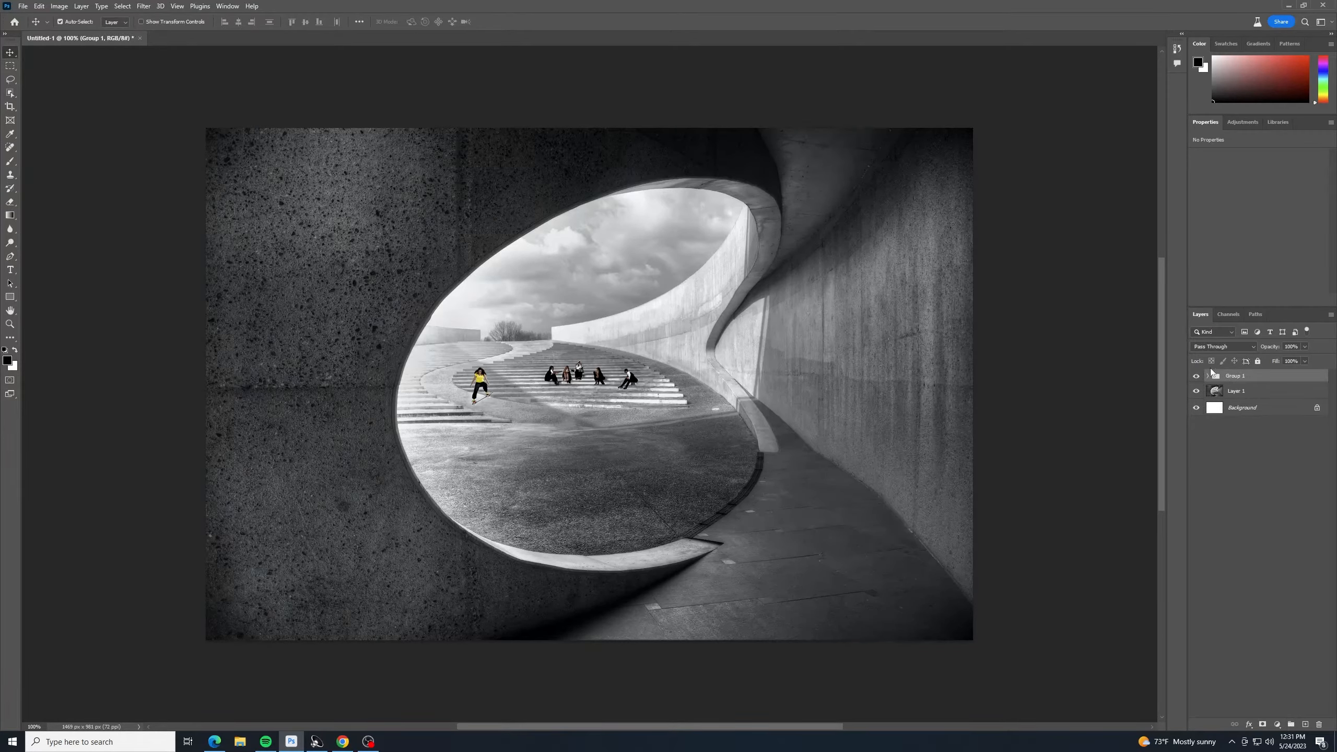
Step: Add a Hue/Saturation adjustment layer above the group and set its saturation to -100
click(1274, 727)
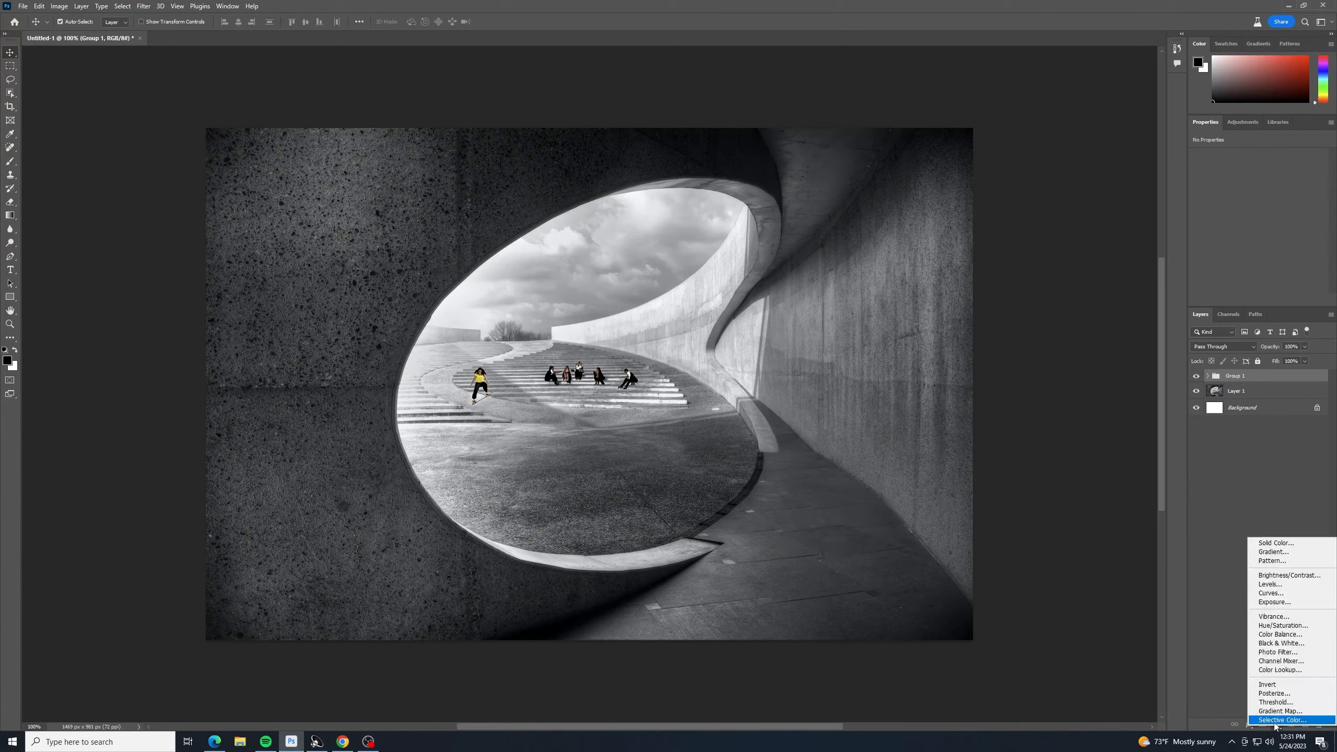
click(1270, 627)
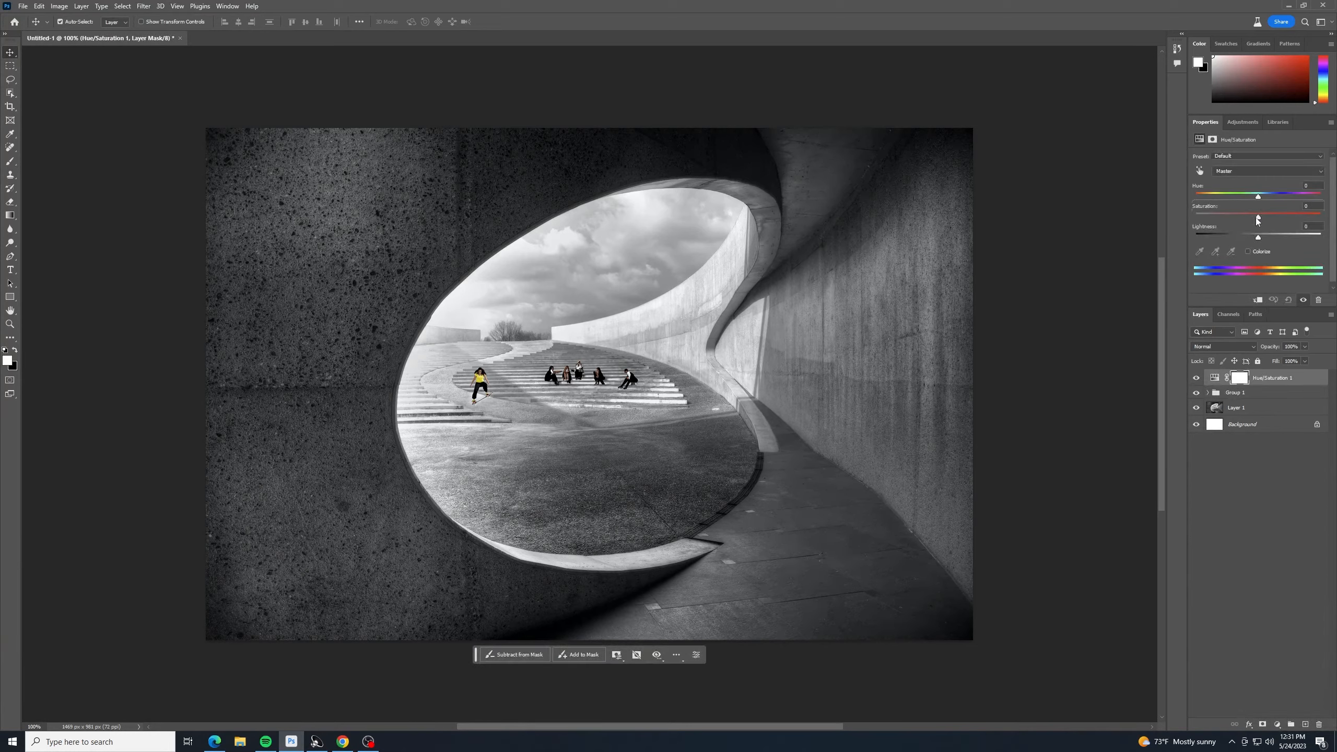
drag(1255, 217, 1125, 213)
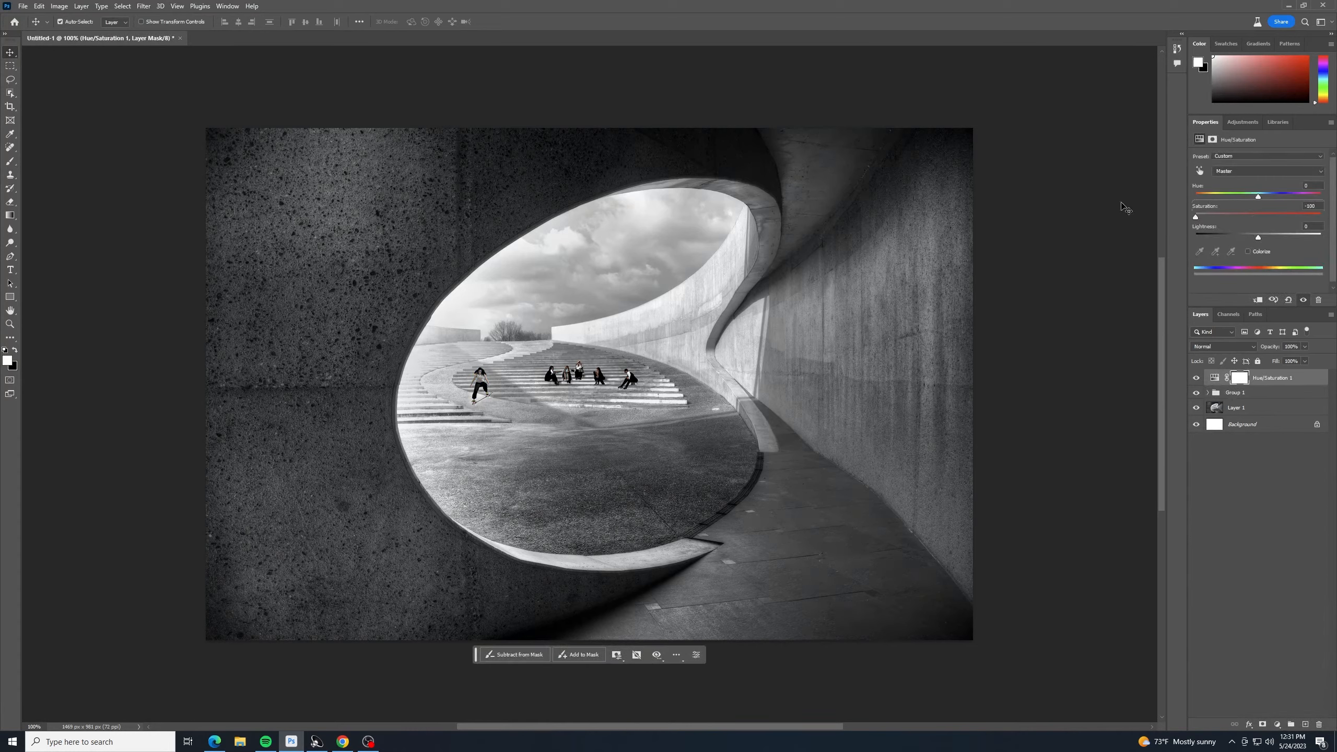